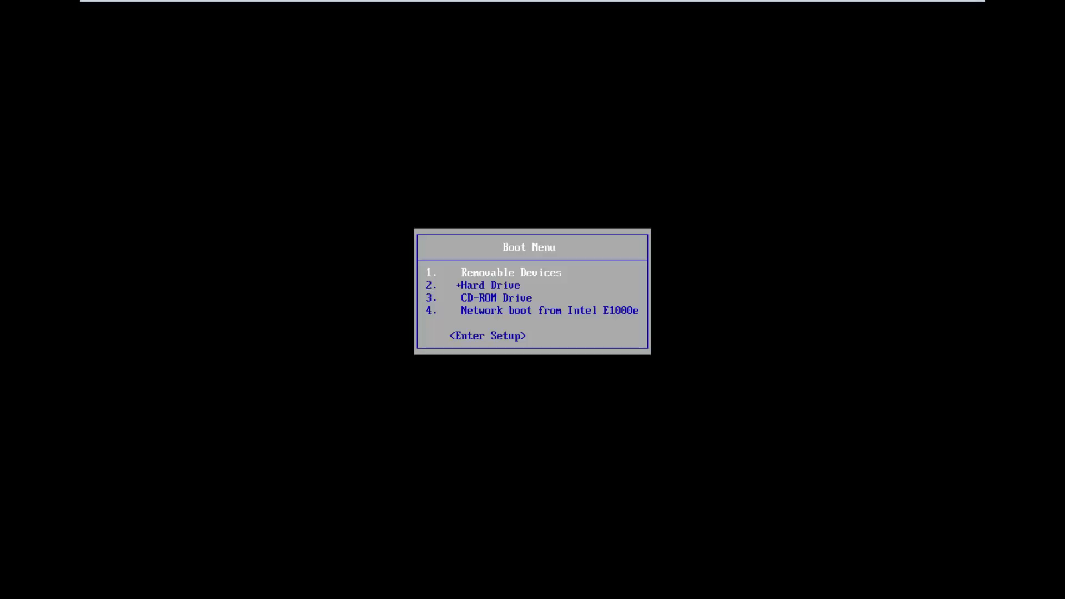
- Choose Enter Setup from the boot menu to reach the BIOS time and date screen
{"action": "key", "text": "Down"}
{"action": "key", "text": "Down"}
{"action": "key", "text": "Down"}
{"action": "key", "text": "Down"}
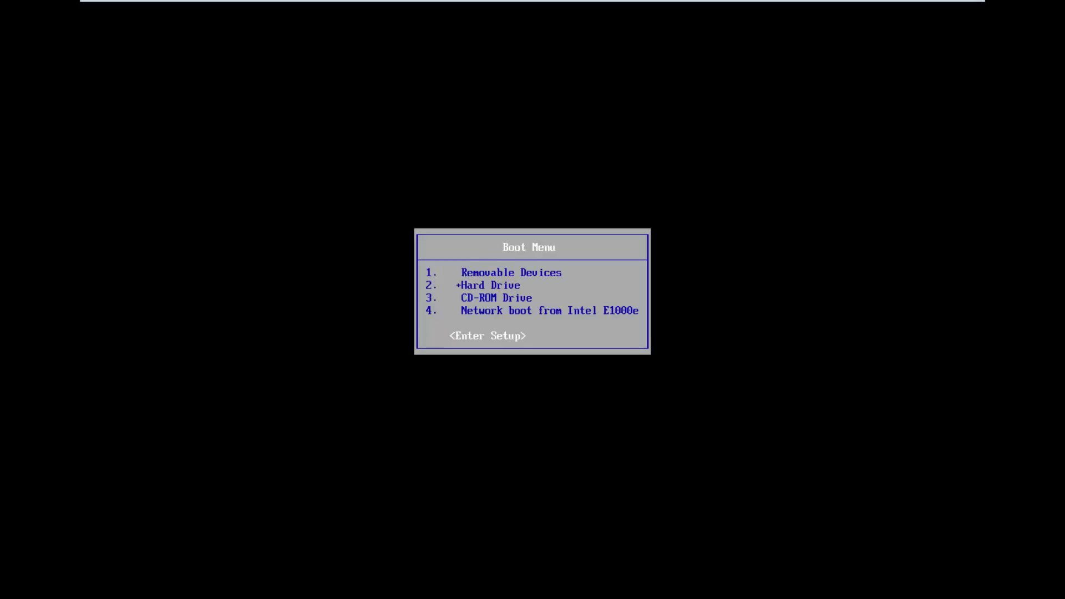
{"action": "key", "text": "Return"}
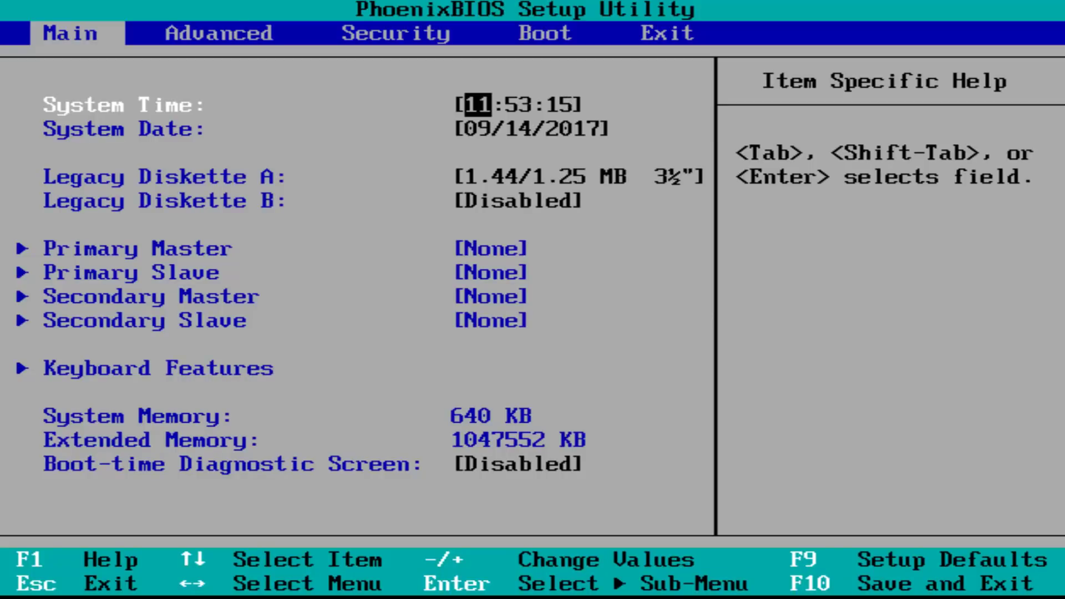
{"action": "key", "text": "Down"}
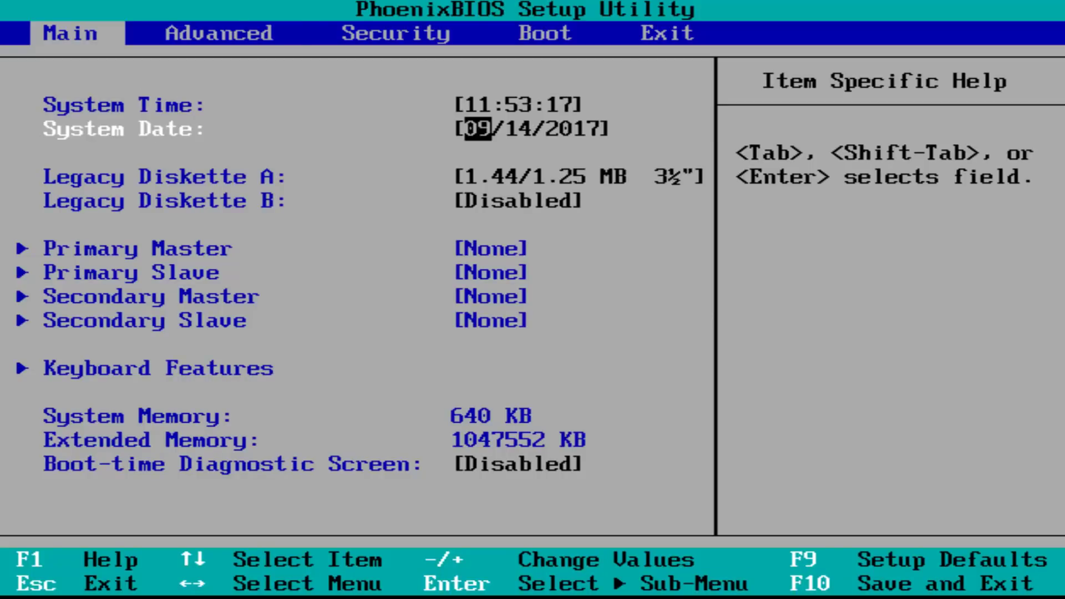
{"action": "key", "text": "Right"}
{"action": "key", "text": "Right"}
{"action": "key", "text": "Left"}
{"action": "key", "text": "Left"}
{"action": "key", "text": "Down"}
- Change the System Date month from 09 to 11
{"action": "key", "text": "Right"}
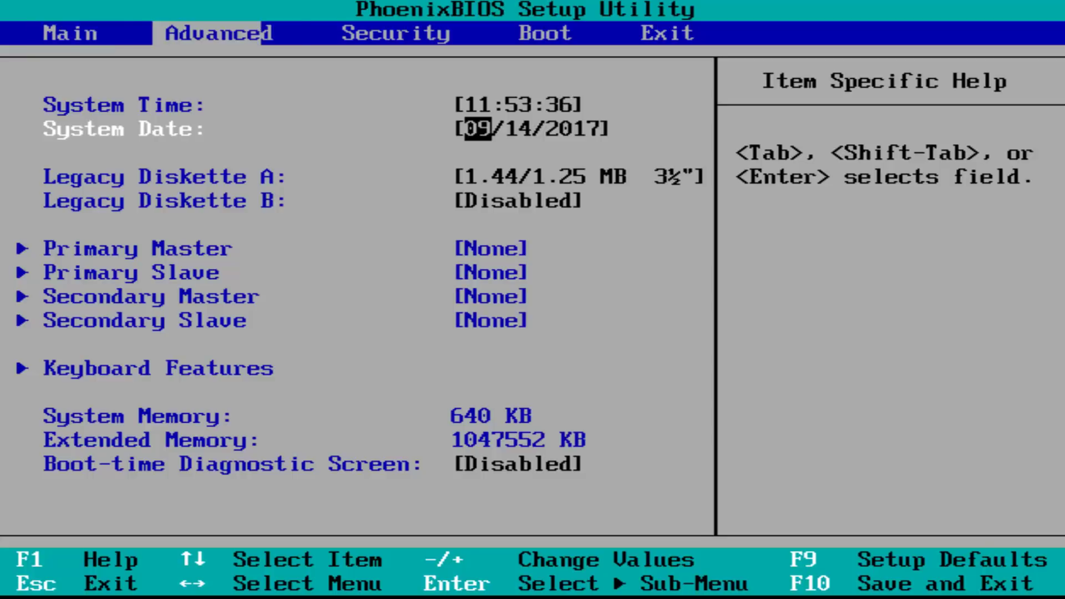
{"action": "key", "text": "Left"}
{"action": "key", "text": "Down"}
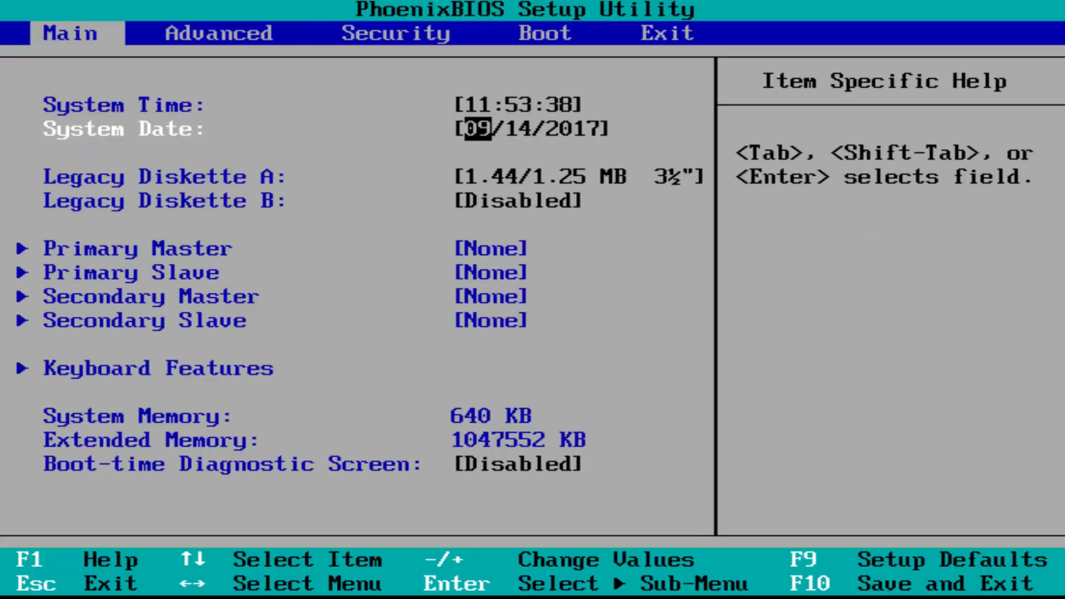
{"action": "key", "text": "Tab"}
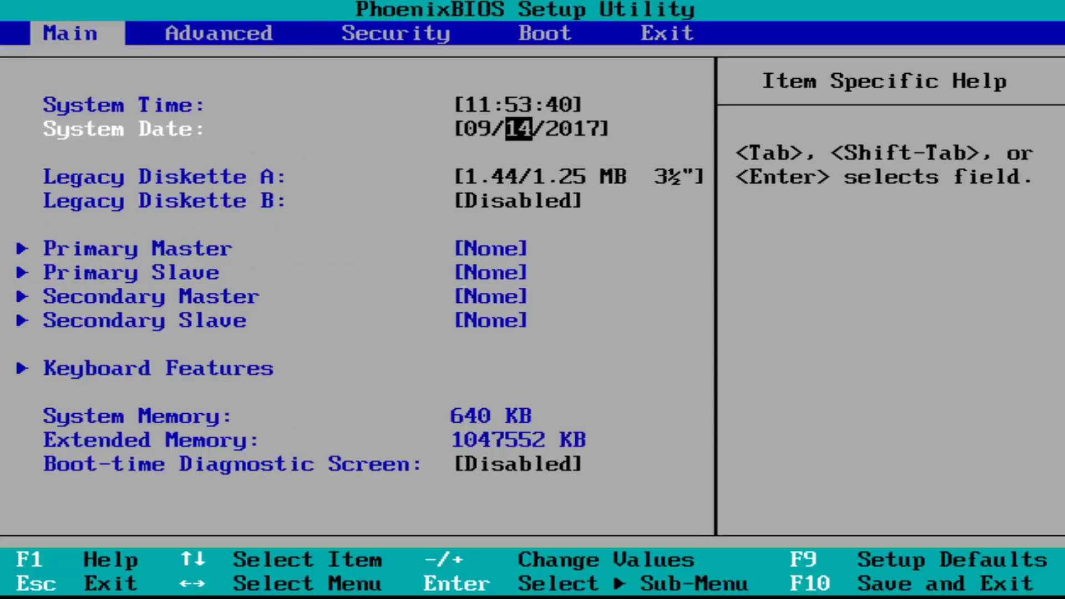
{"action": "key", "text": "Left"}
{"action": "key", "text": "Right"}
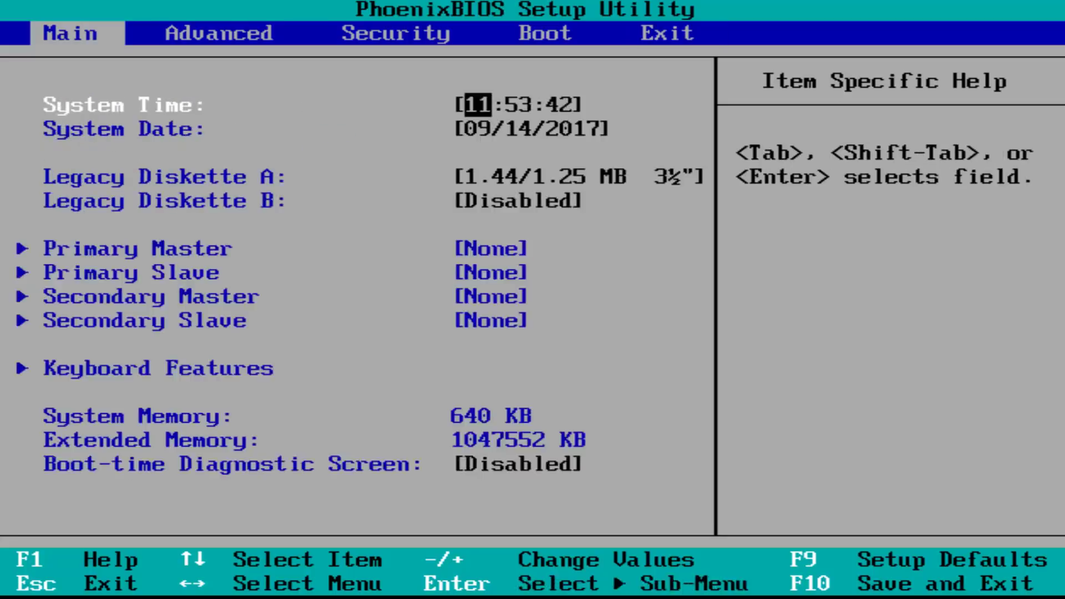
{"action": "key", "text": "Left"}
{"action": "key", "text": "Right"}
{"action": "key", "text": "Down"}
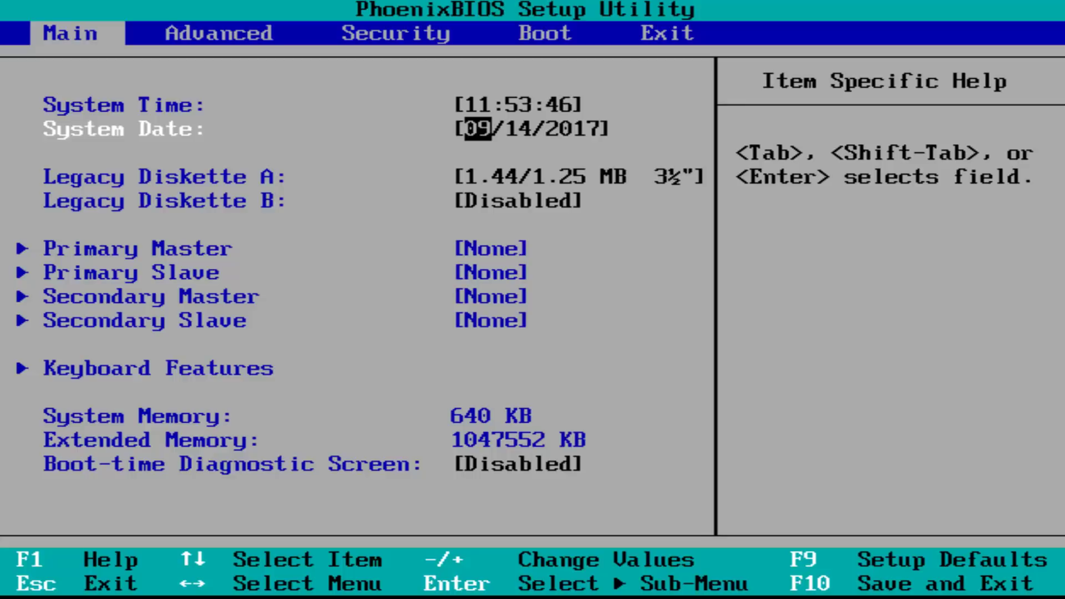
{"action": "key", "text": "plus"}
{"action": "key", "text": "plus"}
{"action": "key", "text": "plus"}
{"action": "key", "text": "plus"}
{"action": "type", "text": "11"}
- Change the System Date day from 14 to 01, giving 11/01/2017
{"action": "key", "text": "Right"}
{"action": "key", "text": "Left"}
{"action": "key", "text": "Down"}
{"action": "key", "text": "Tab"}
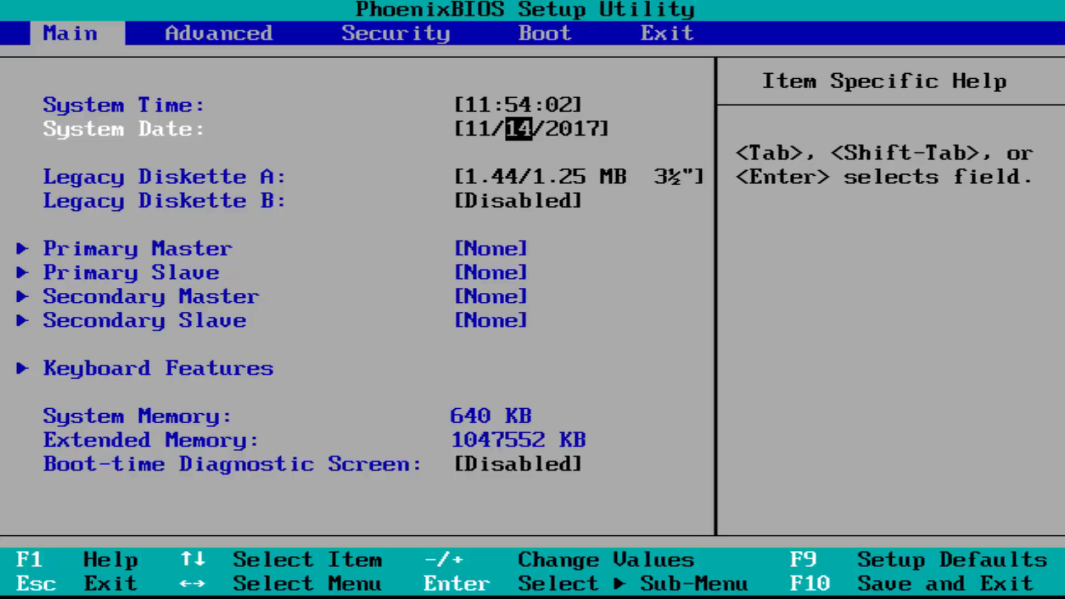
{"action": "key", "text": "Tab"}
{"action": "key", "text": "Tab"}
{"action": "key", "text": "shift+Tab"}
{"action": "key", "text": "Tab"}
{"action": "key", "text": "Tab"}
{"action": "key", "text": "Tab"}
{"action": "key", "text": "Tab"}
{"action": "key", "text": "shift+Tab"}
{"action": "key", "text": "Tab"}
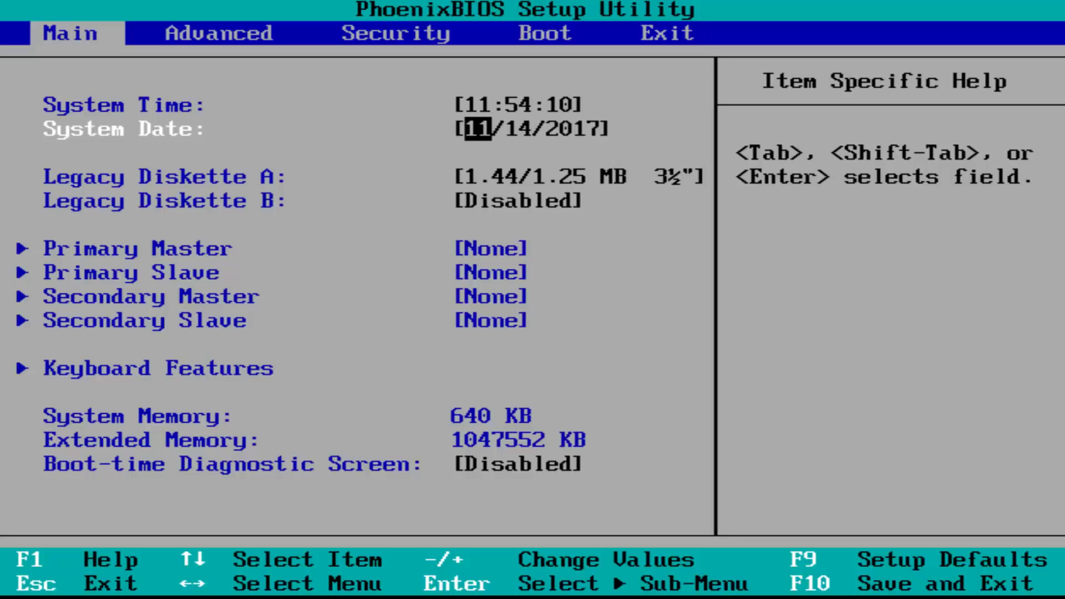
{"action": "key", "text": "Tab"}
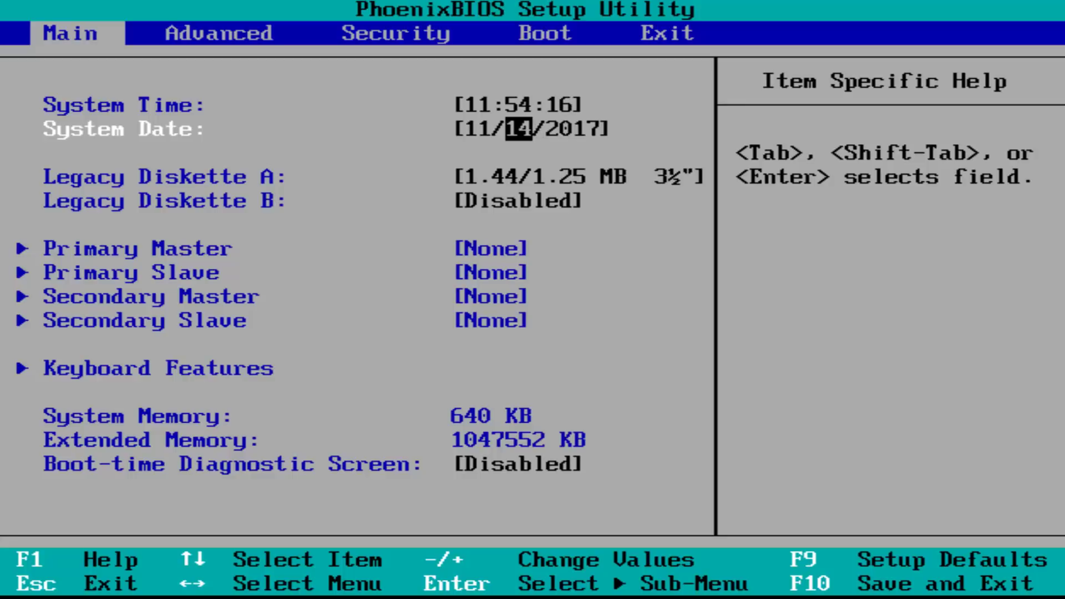
{"action": "key", "text": "plus"}
{"action": "key", "text": "plus"}
{"action": "key", "text": "plus"}
{"action": "type", "text": "1"}
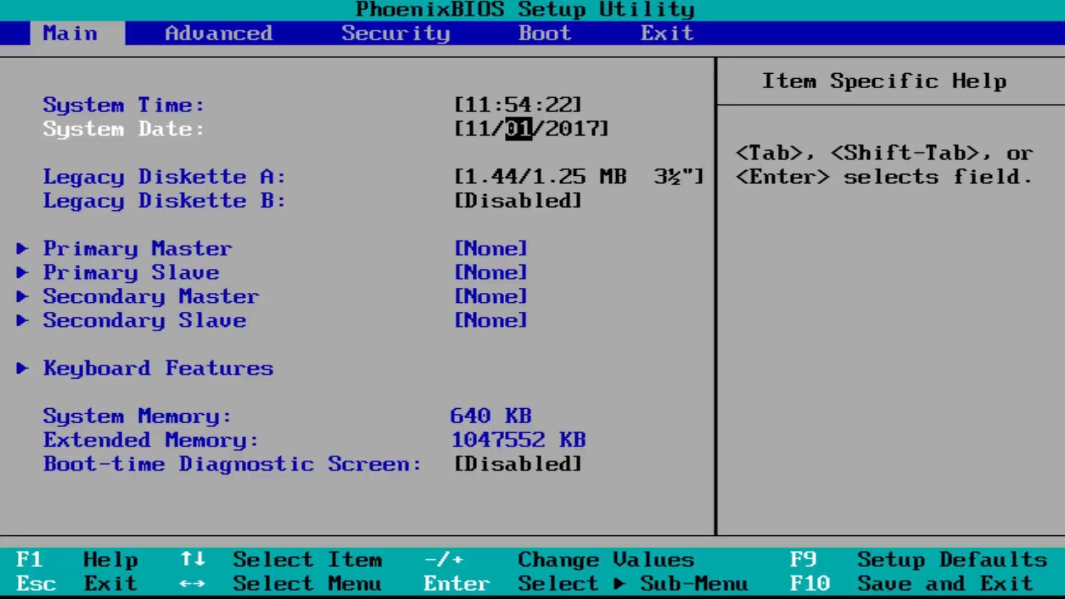
- Choose Exit Saving Changes on the Exit tab and confirm Yes to save and restart
{"action": "key", "text": "Right"}
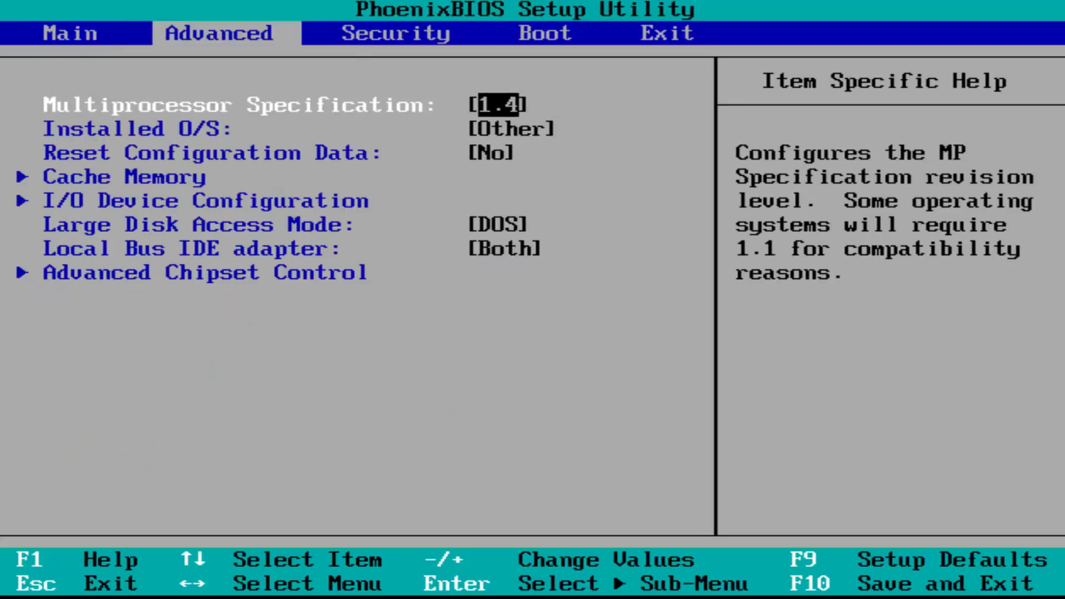
{"action": "key", "text": "Right"}
{"action": "key", "text": "Right"}
{"action": "key", "text": "Right"}
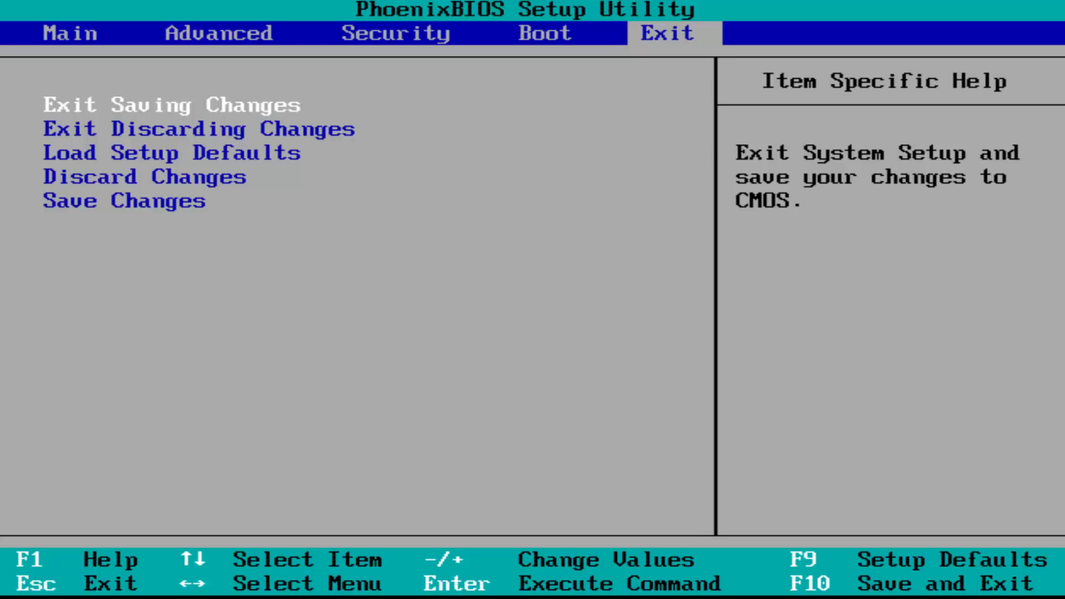
{"action": "key", "text": "Return"}
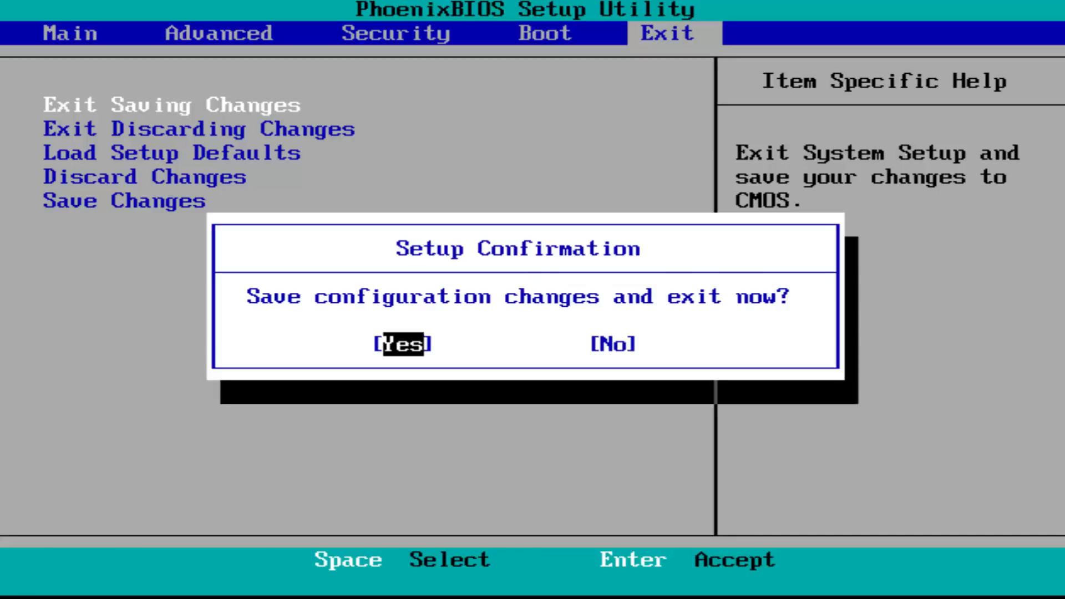
{"action": "key", "text": "Return"}
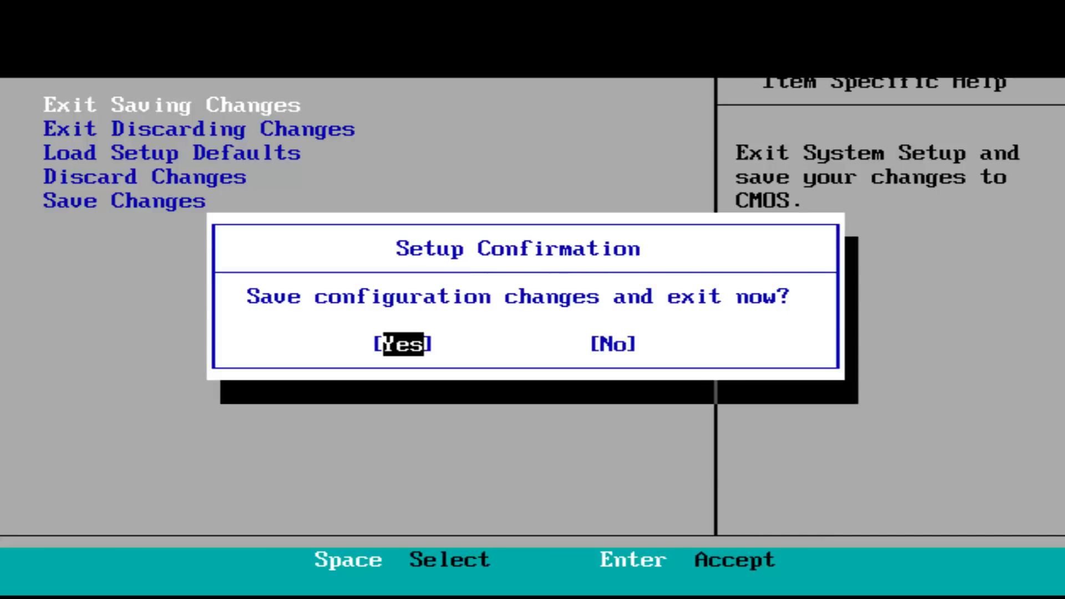